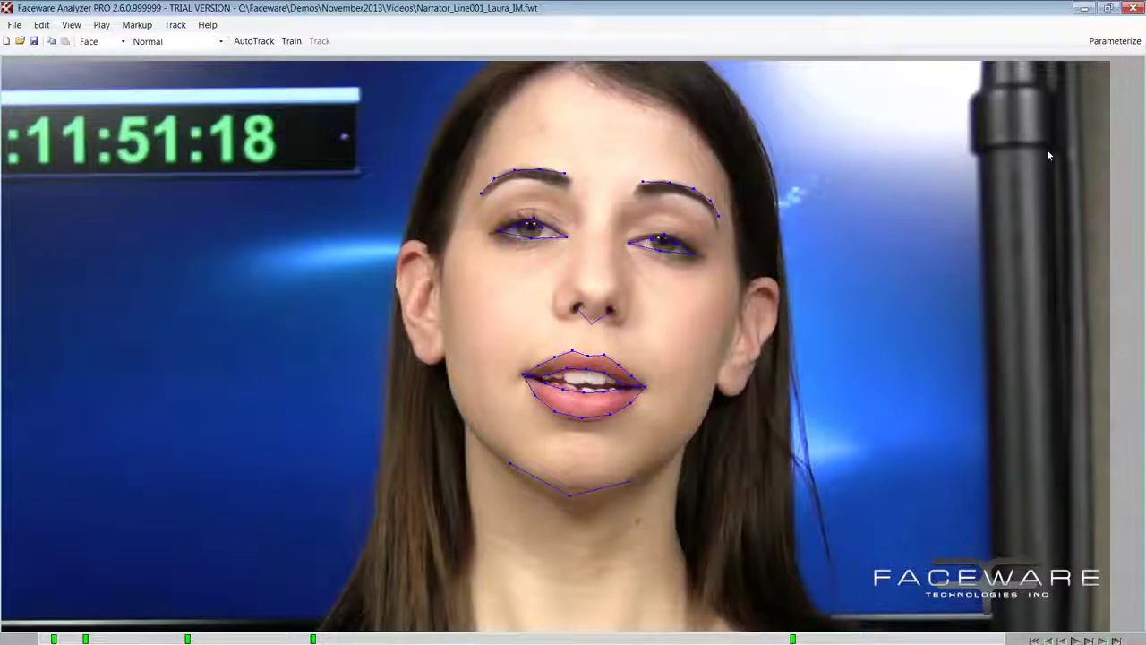
Scrub through the clip and examine how the jaw landmarks follow the chin across frames
drag(484, 438, 678, 530)
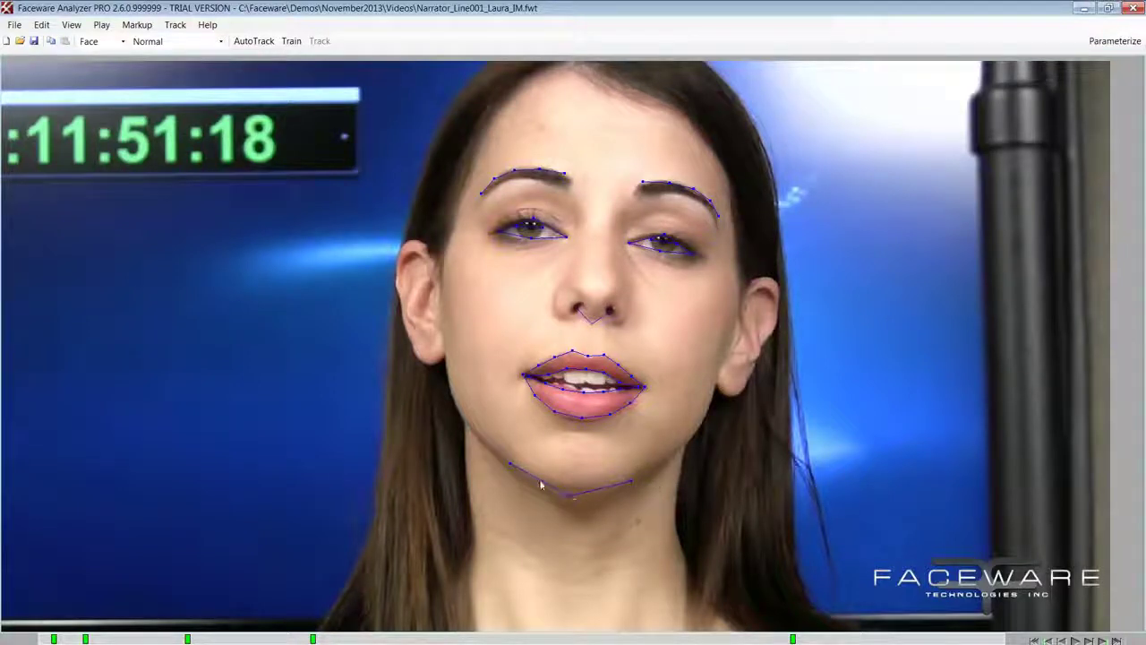
drag(552, 642, 686, 642)
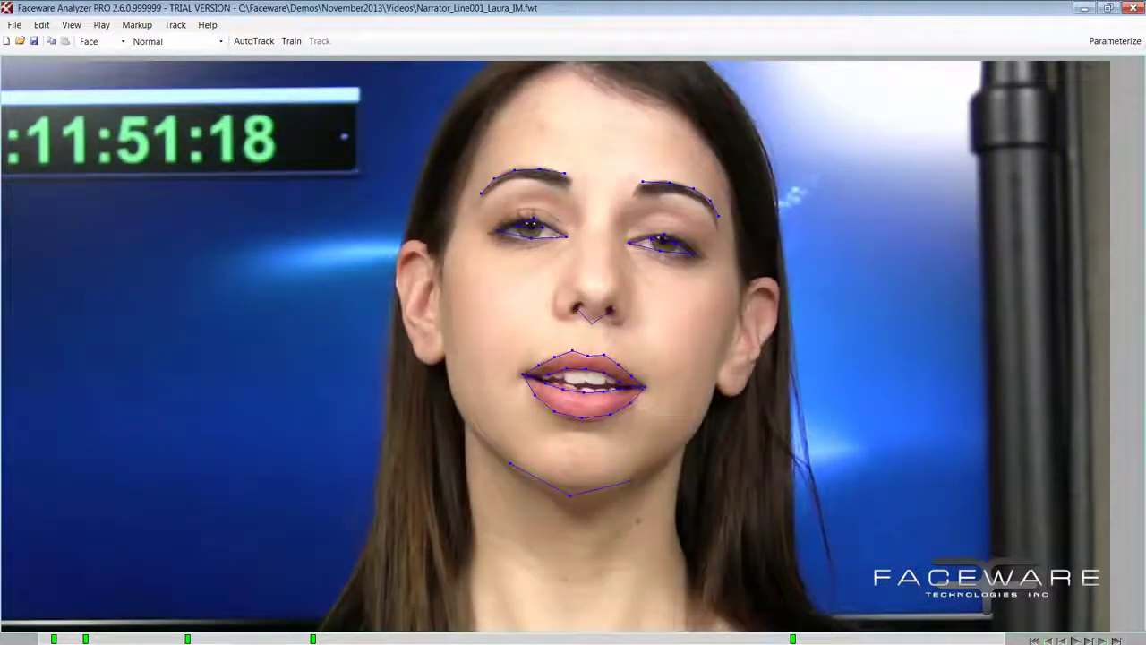
mouse_move(491, 642)
mouse_down()
mouse_move(328, 643)
mouse_move(508, 643)
mouse_up()
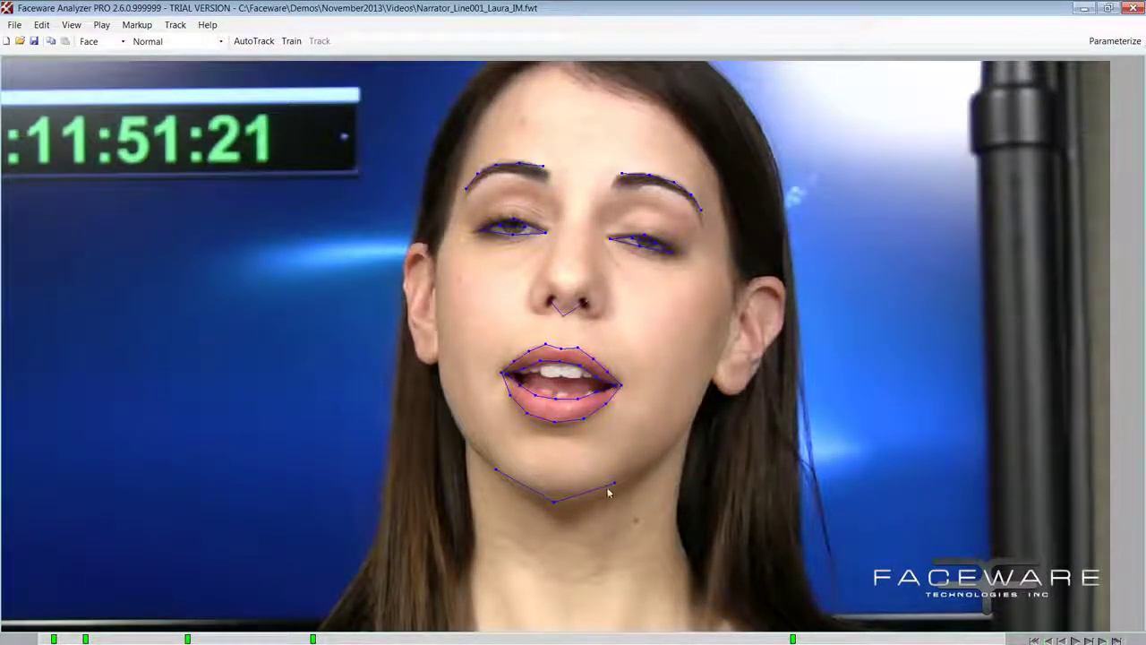
mouse_move(635, 451)
mouse_down()
mouse_move(570, 492)
mouse_move(467, 520)
mouse_up()
drag(491, 450, 656, 542)
click(643, 476)
drag(492, 640, 317, 641)
mouse_move(114, 640)
mouse_down()
mouse_move(83, 640)
mouse_move(975, 640)
mouse_move(536, 640)
mouse_up()
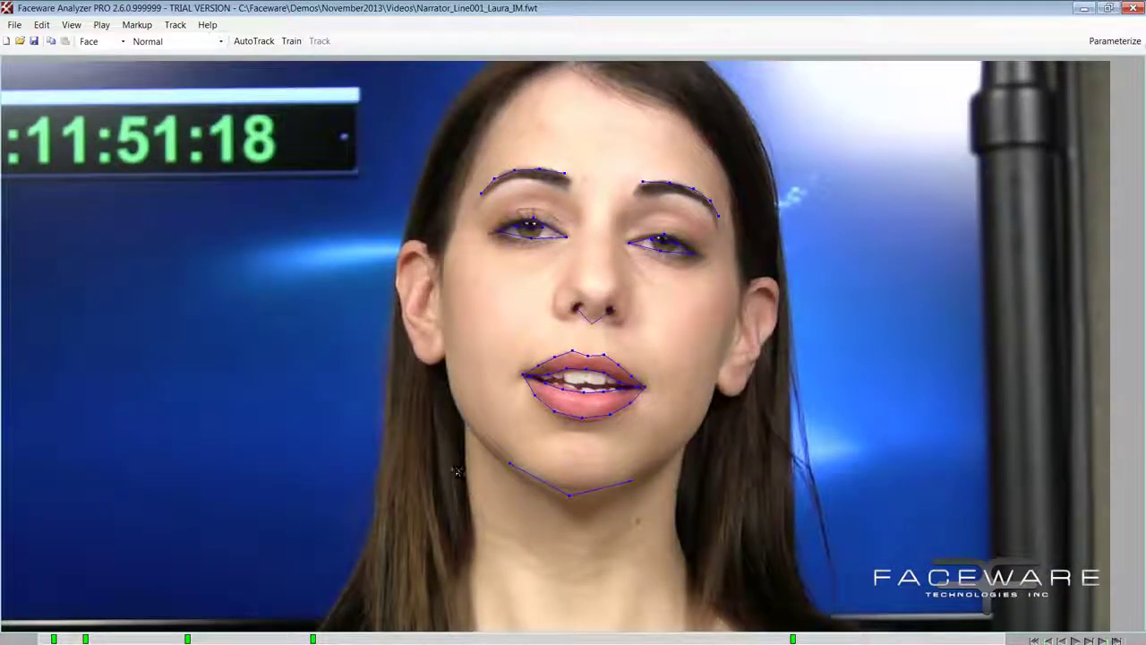
Start a new job and check the Analysis Definition File path in its advanced settings
click(6, 43)
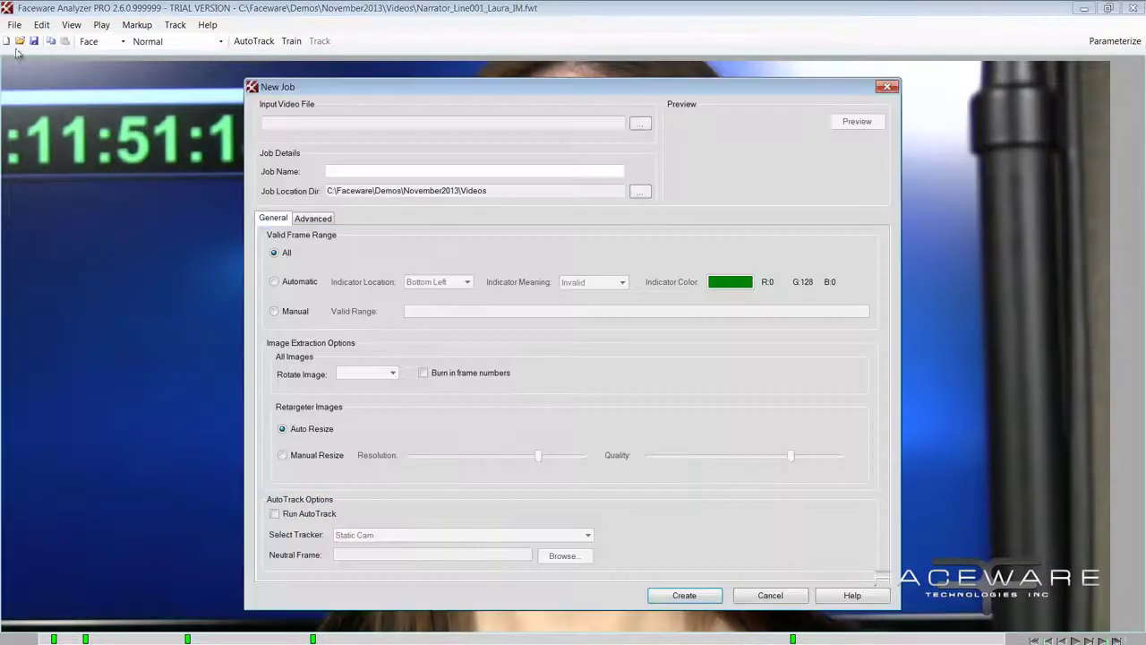
click(314, 219)
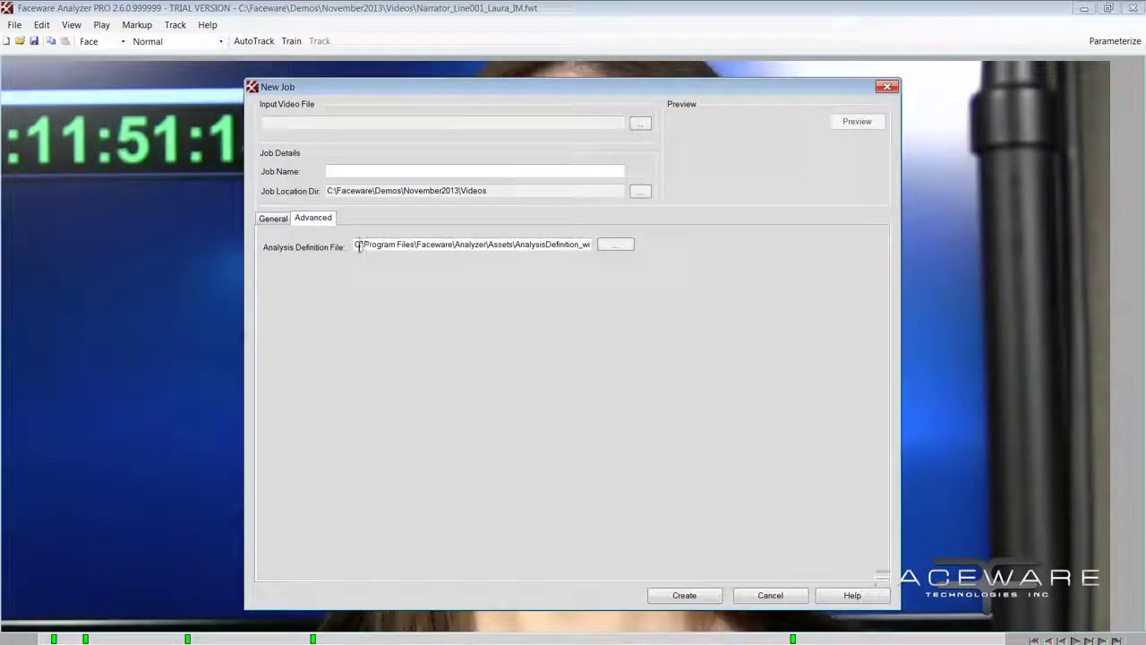
drag(356, 244, 631, 245)
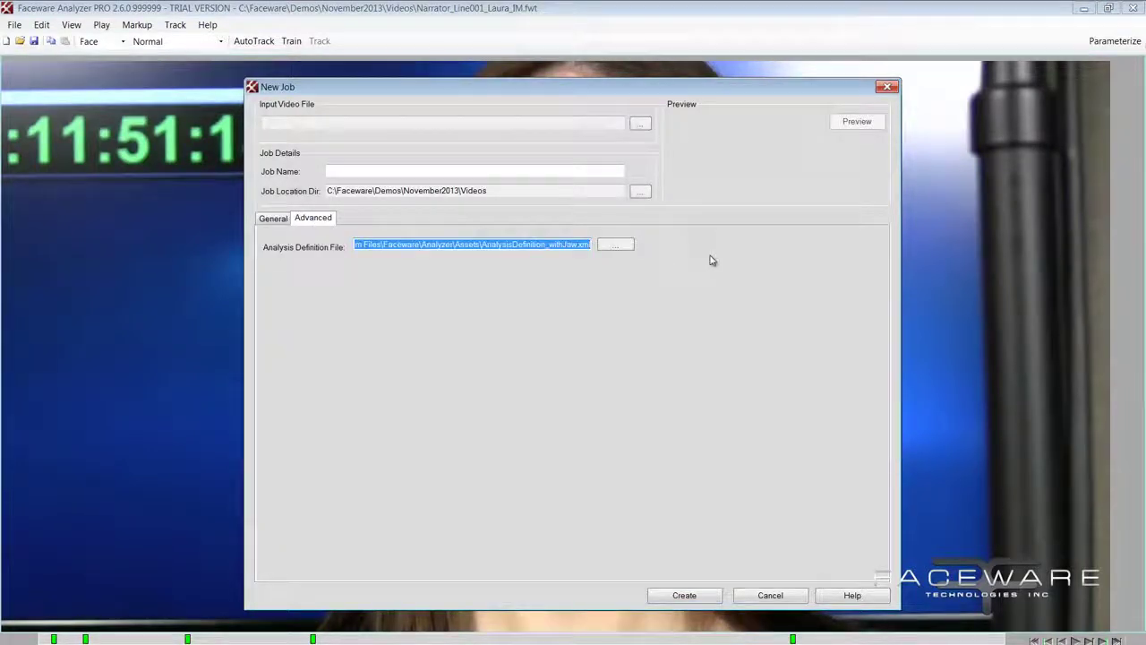
Review the standard, withJaw and withJaw_withCheeks analysis definition XML files in the Analyzer Assets folder, and cancel the new job
click(185, 643)
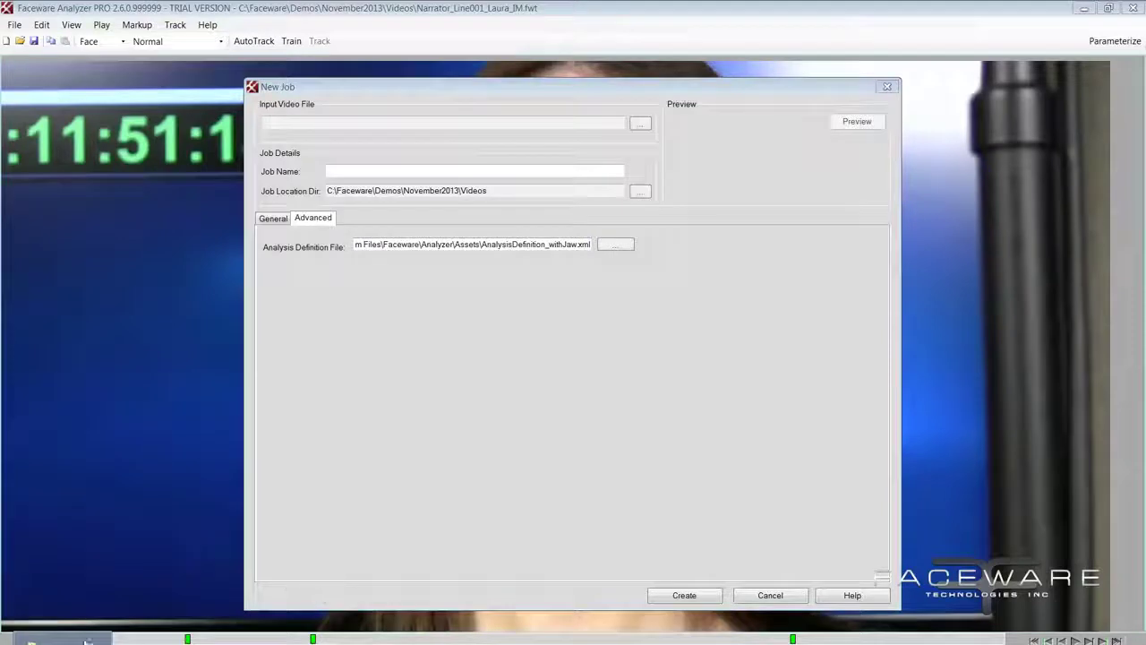
click(60, 643)
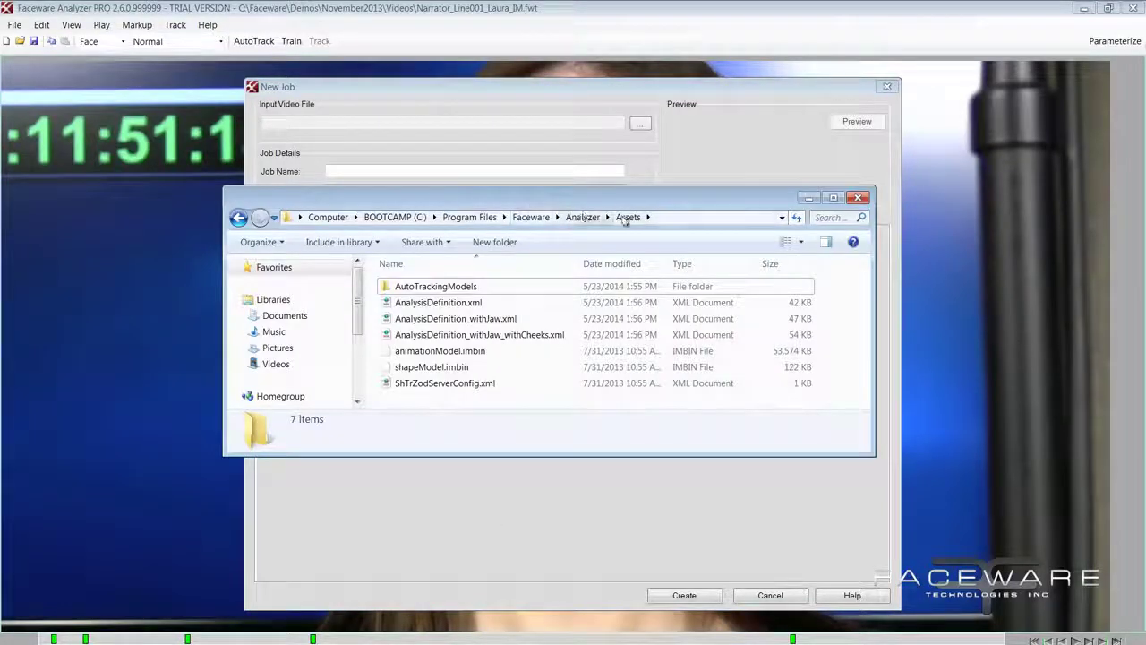
drag(594, 206, 608, 284)
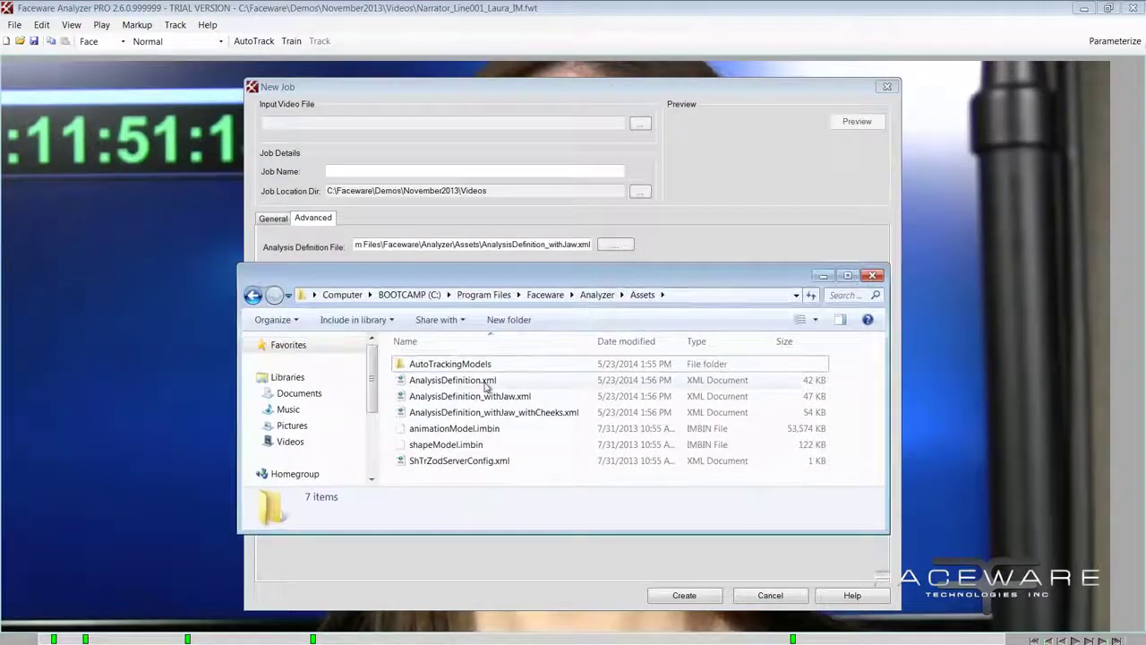
click(475, 382)
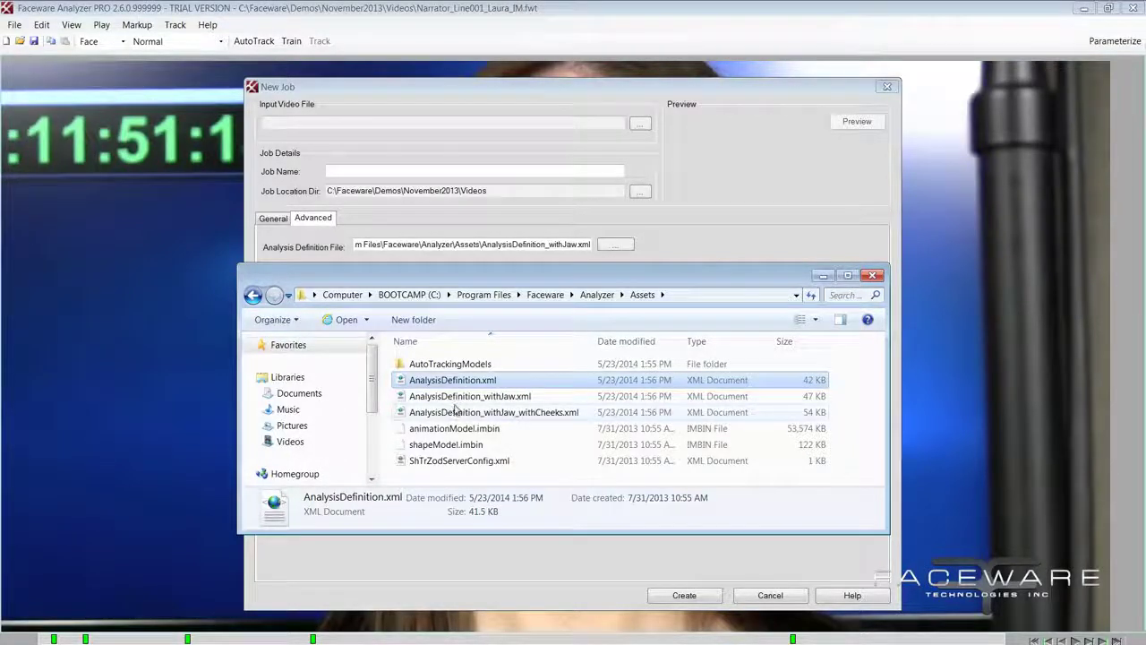
click(438, 401)
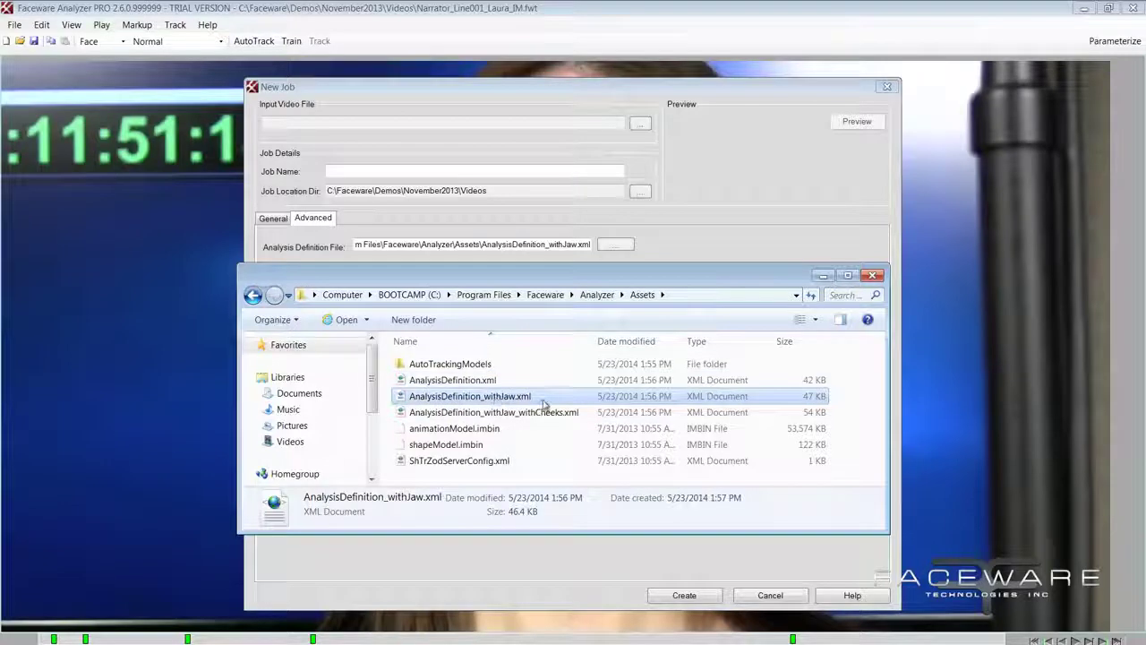
click(521, 414)
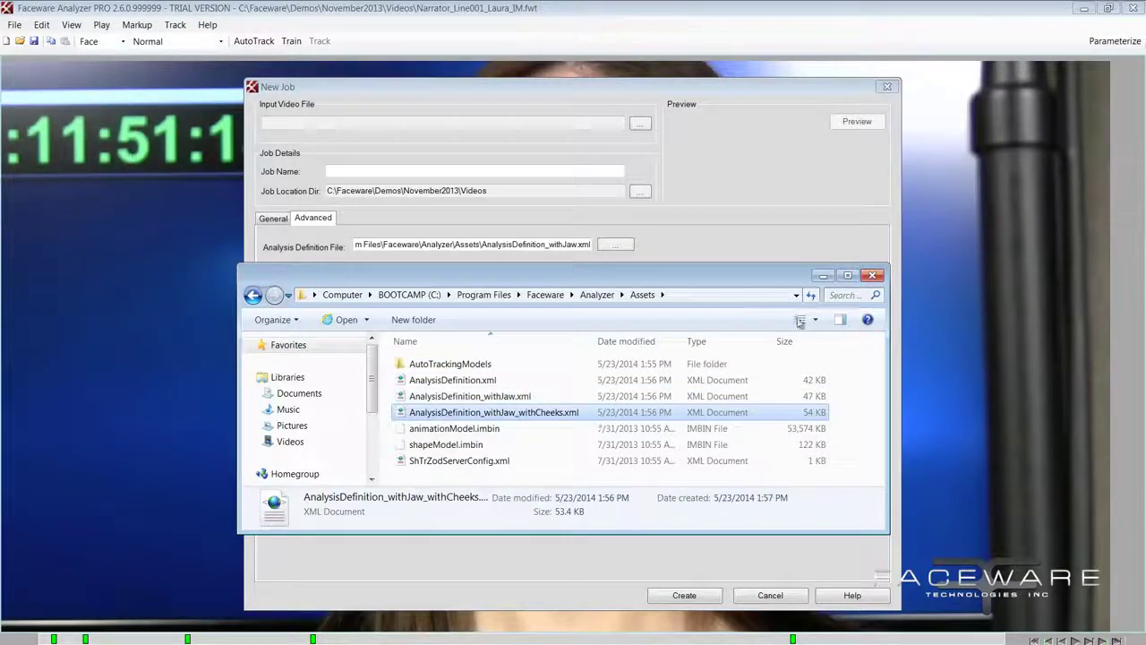
key(Return)
click(768, 594)
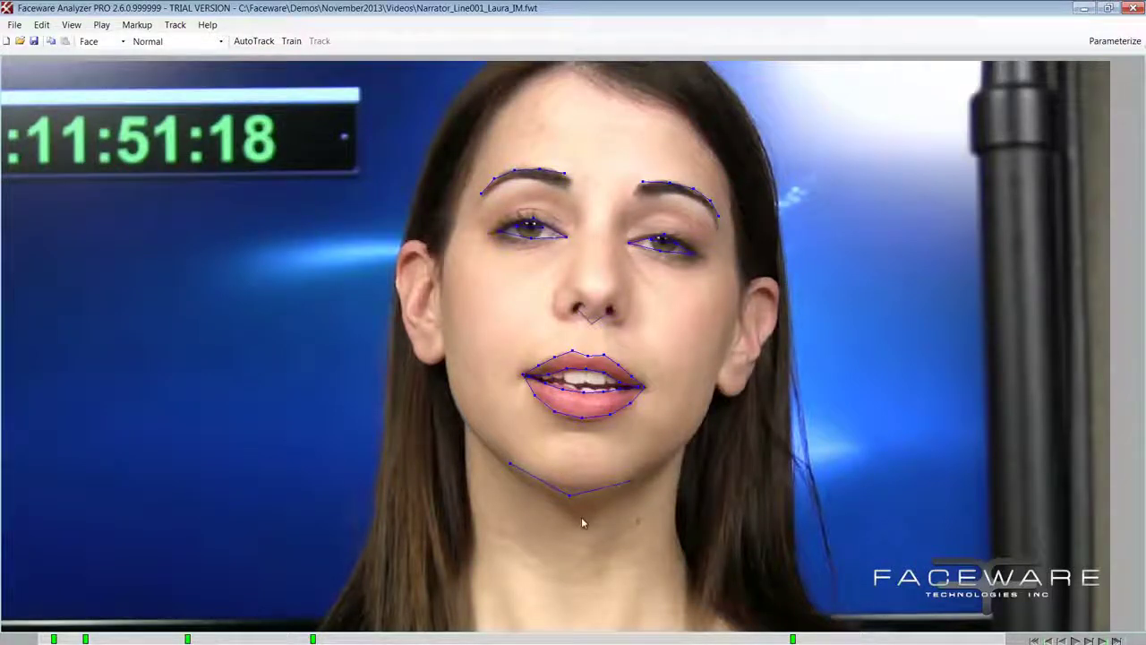
drag(499, 452, 665, 515)
click(662, 512)
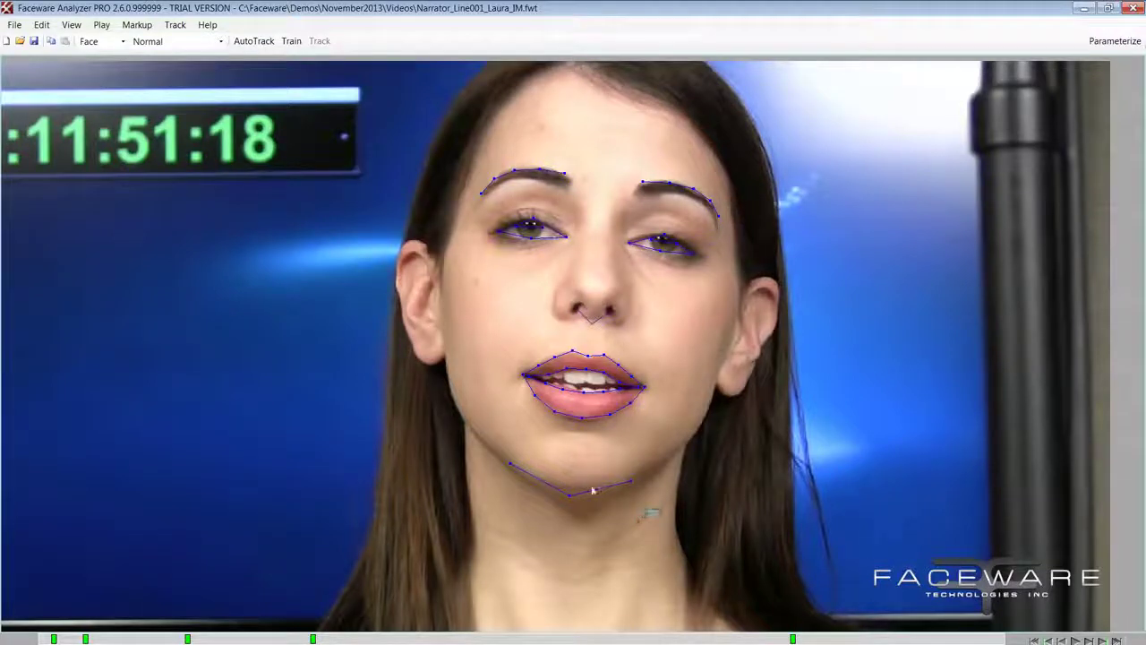
drag(660, 517, 468, 429)
click(473, 445)
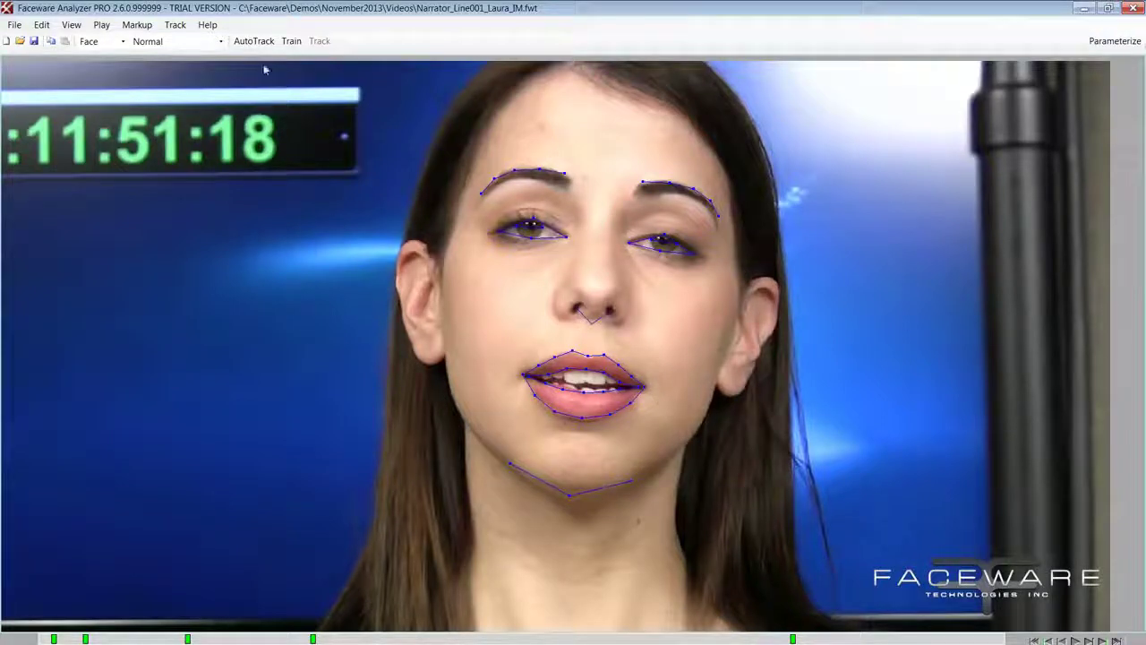
click(254, 41)
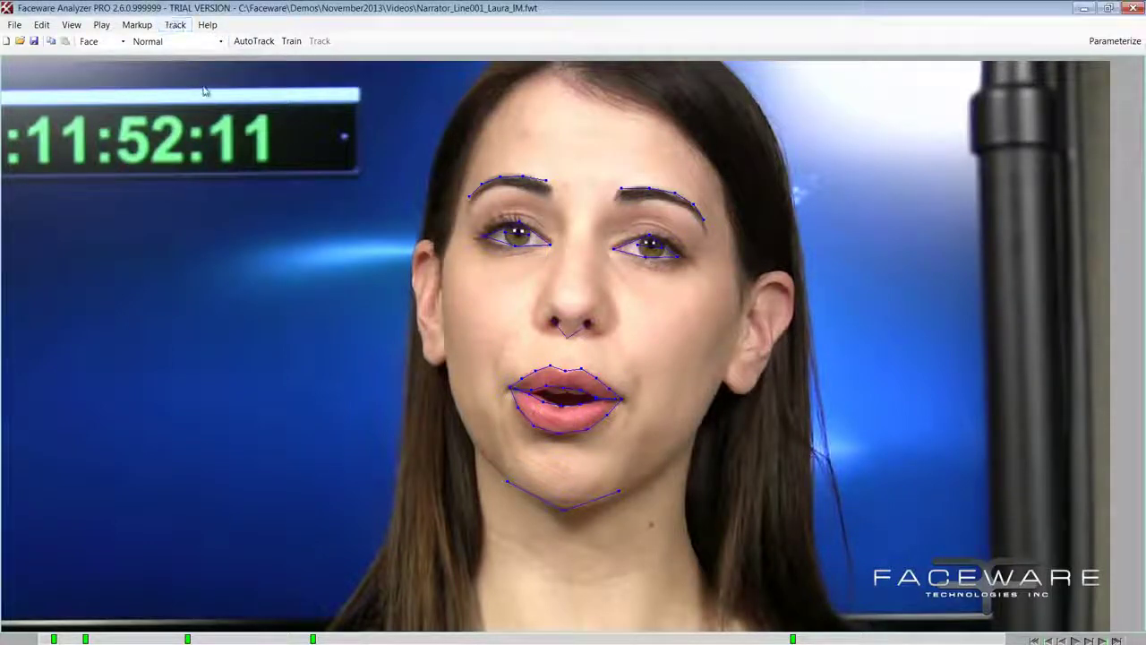
click(176, 24)
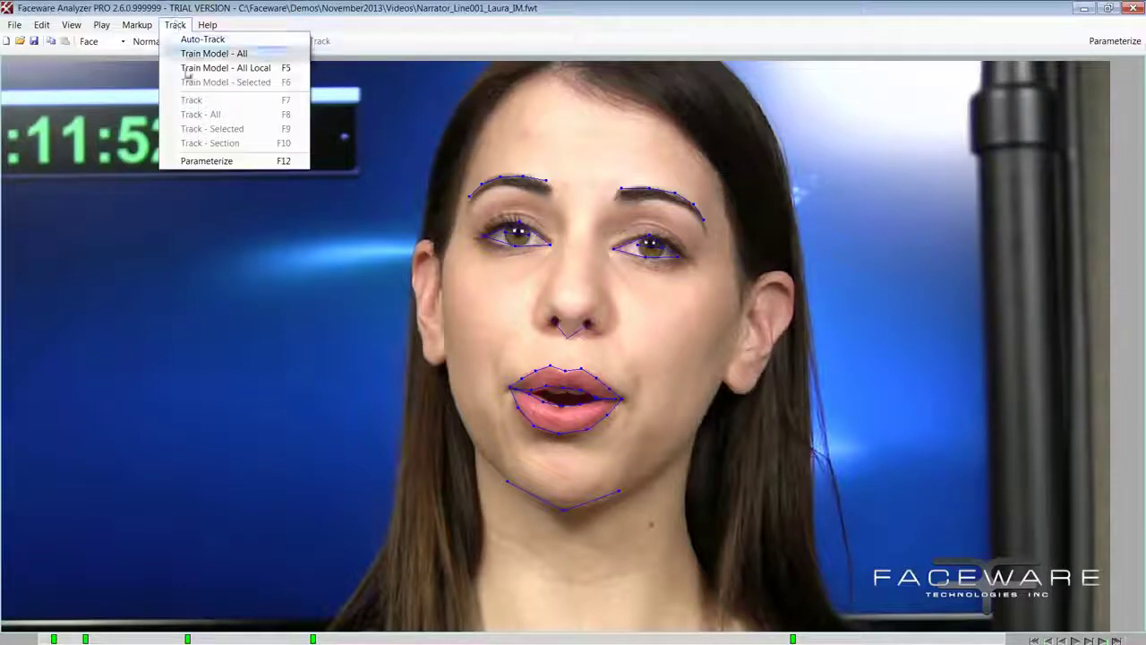
click(207, 24)
click(14, 24)
click(36, 66)
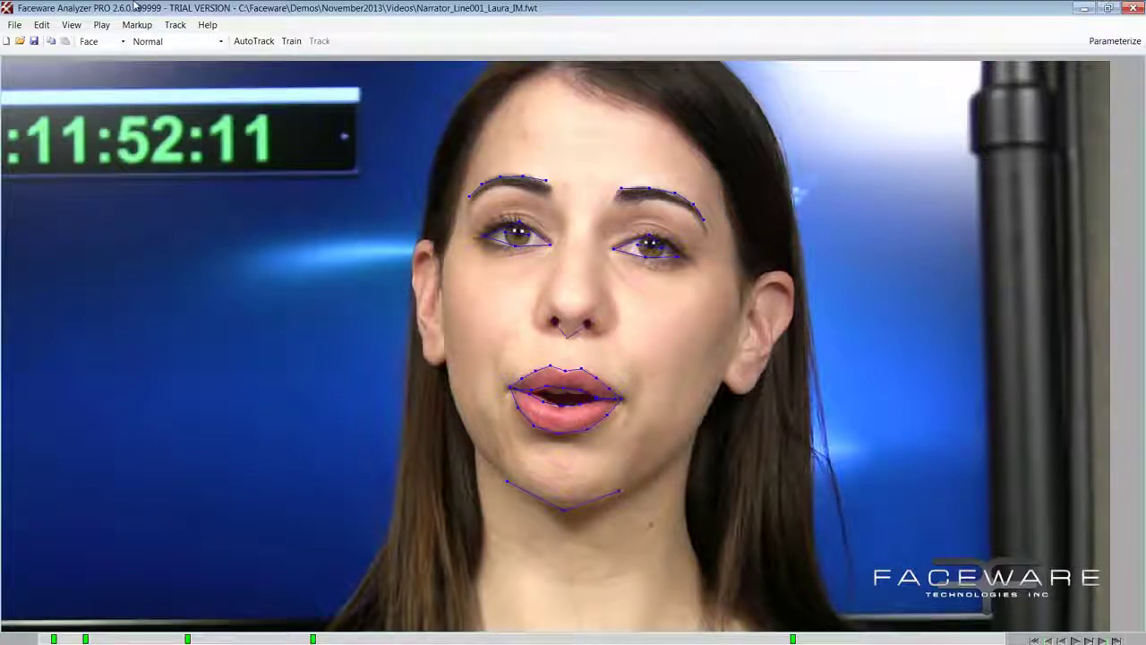
click(175, 25)
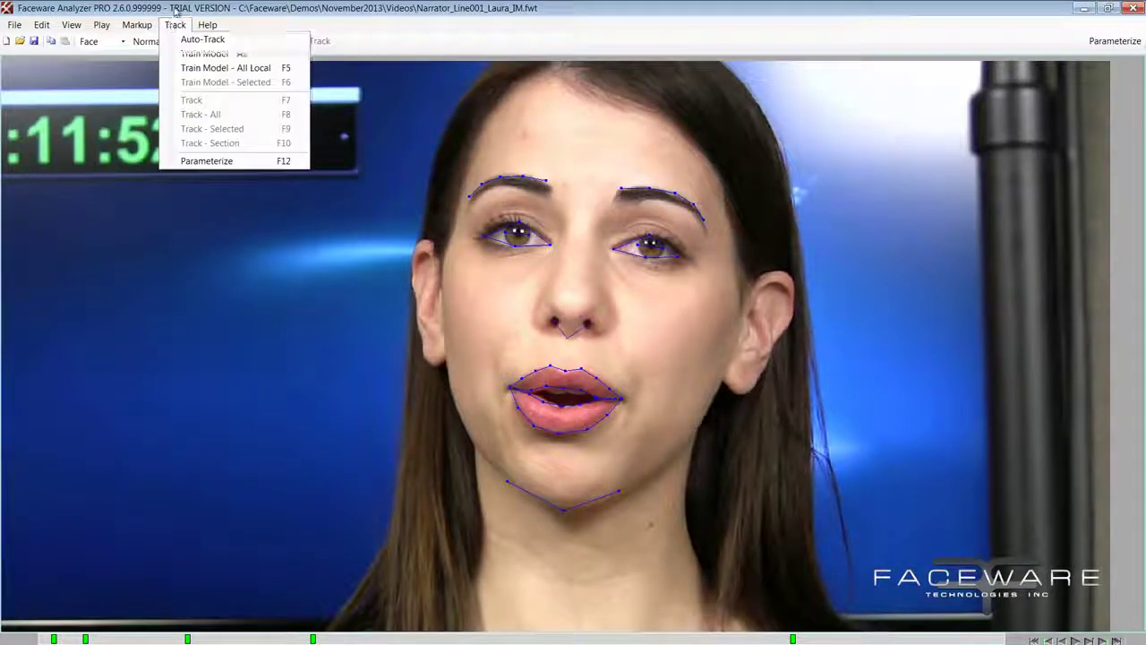
click(175, 9)
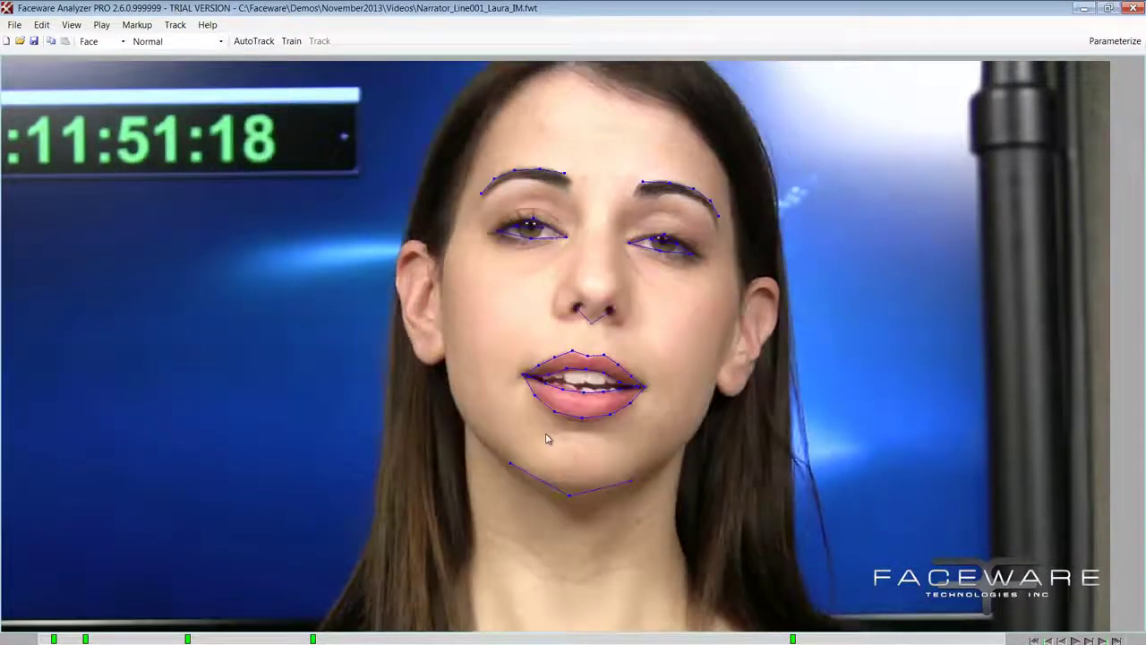
Switch to Sublime Text and inspect the video width and height attributes in AnalyzerFeatureFile.xml
click(17, 28)
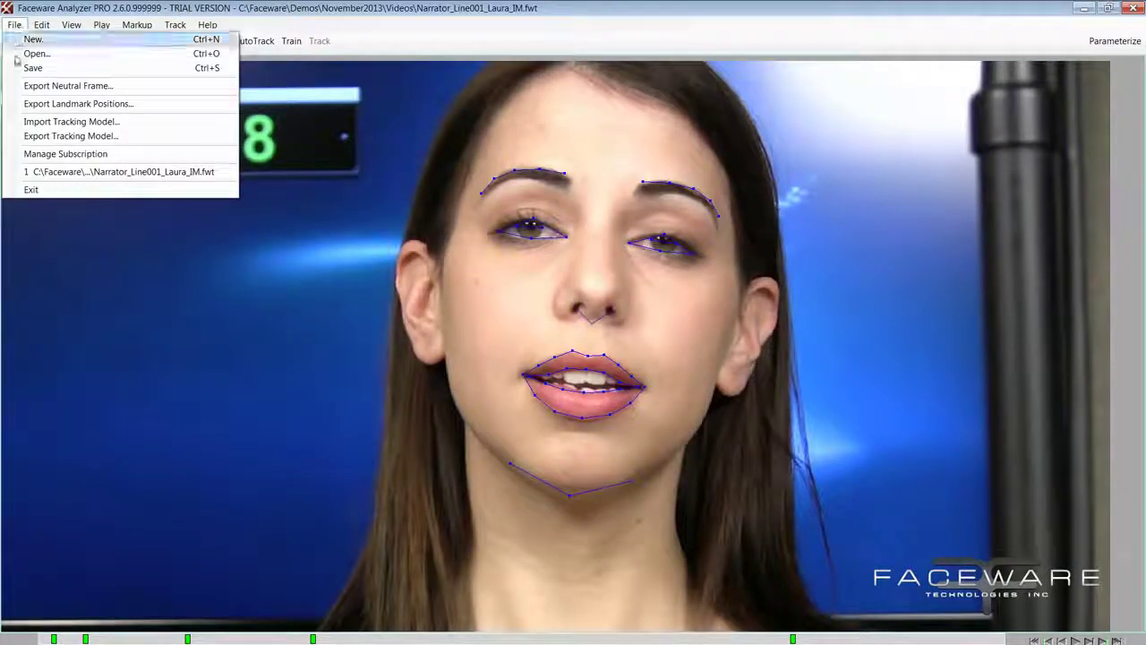
click(277, 397)
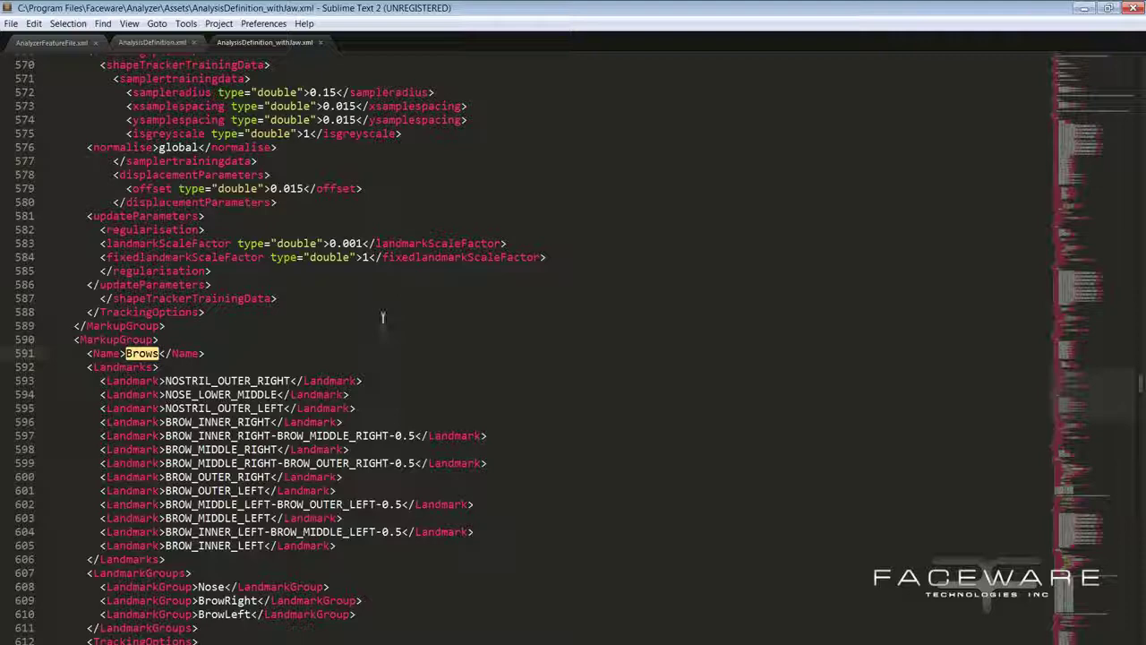
scroll(382, 317, down, 5)
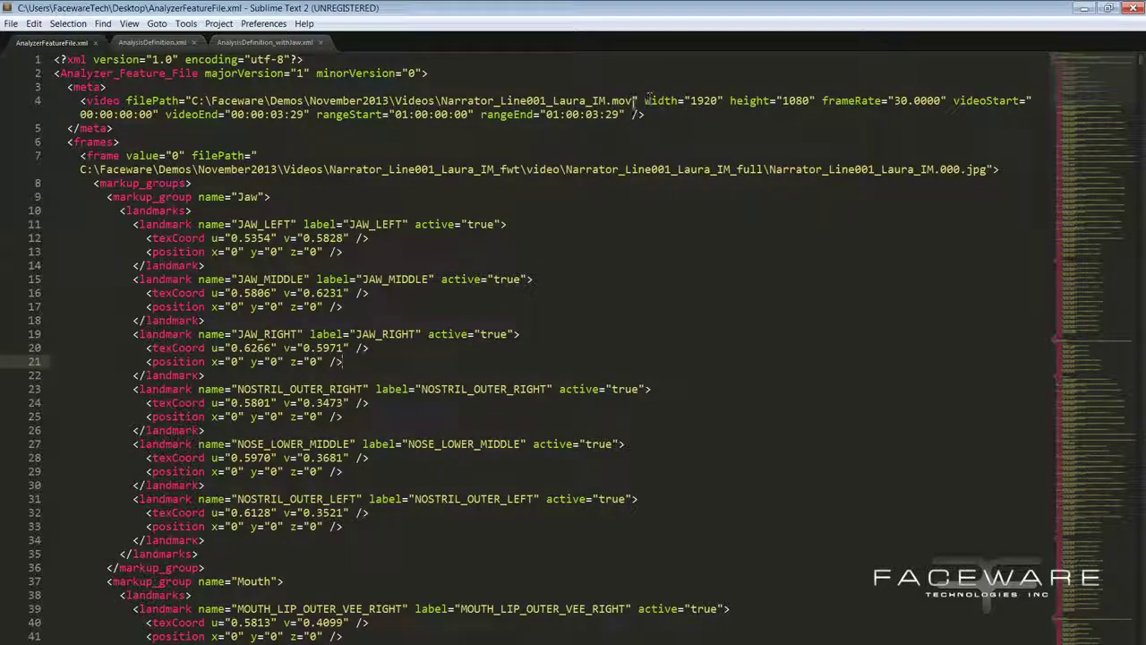
drag(635, 100, 822, 105)
click(823, 105)
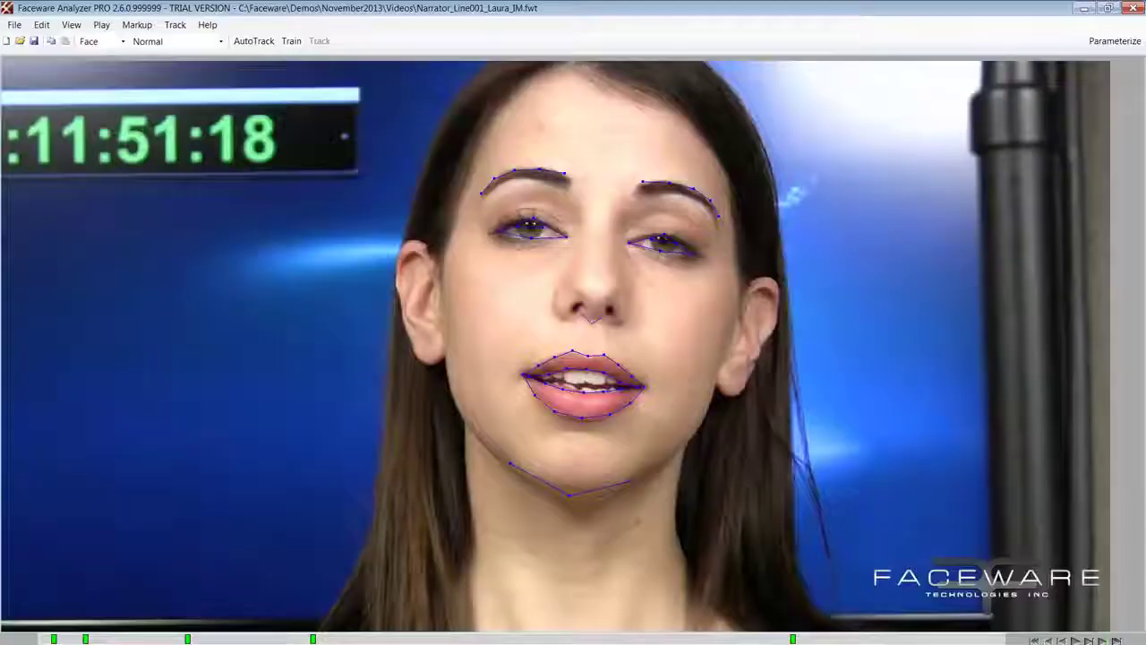
Highlight and inspect the whole Jaw markup group with its landmark entries in AnalyzerFeatureFile.xml
click(14, 25)
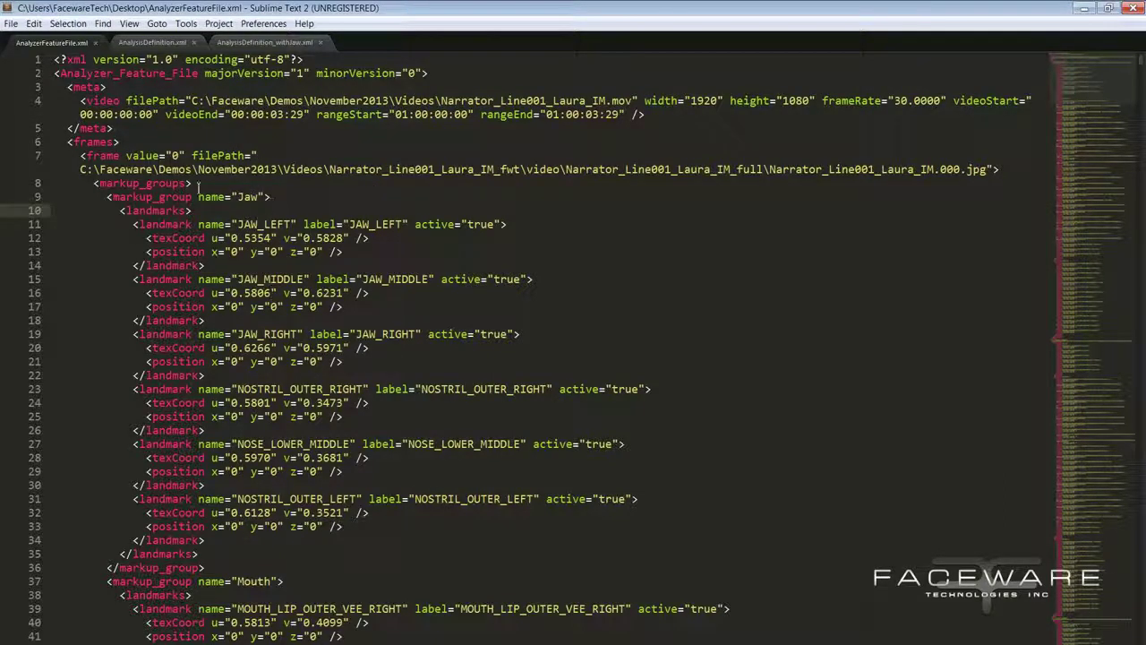
mouse_move(107, 196)
mouse_down()
mouse_move(265, 530)
mouse_move(267, 570)
mouse_move(227, 571)
mouse_move(84, 383)
mouse_move(115, 208)
mouse_move(107, 197)
mouse_up()
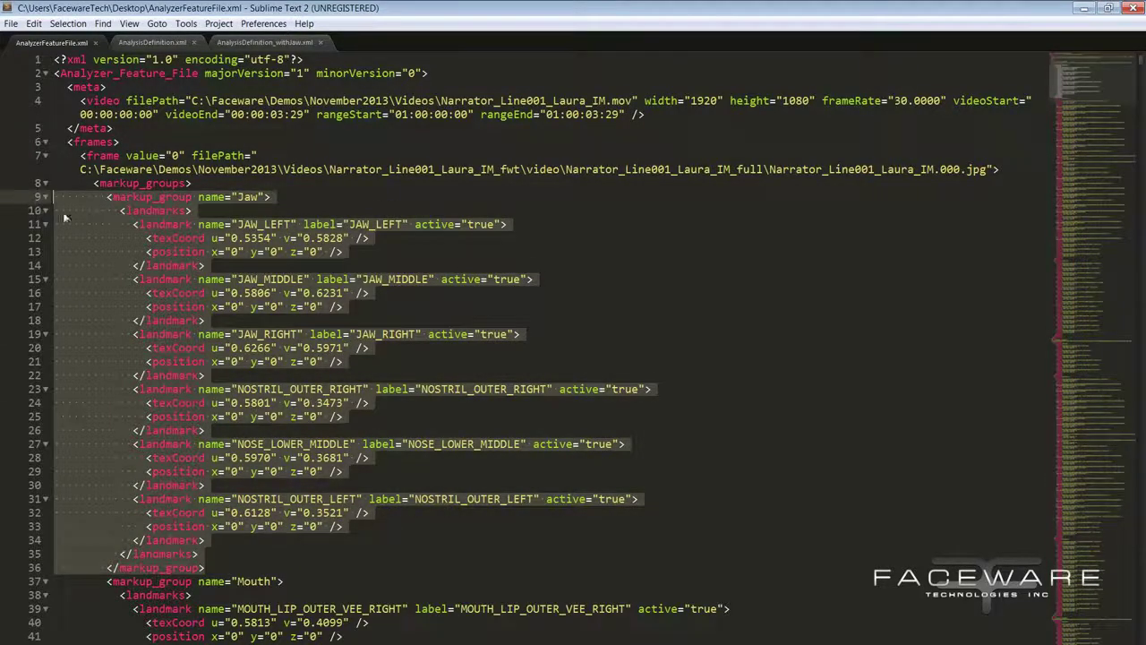
click(92, 223)
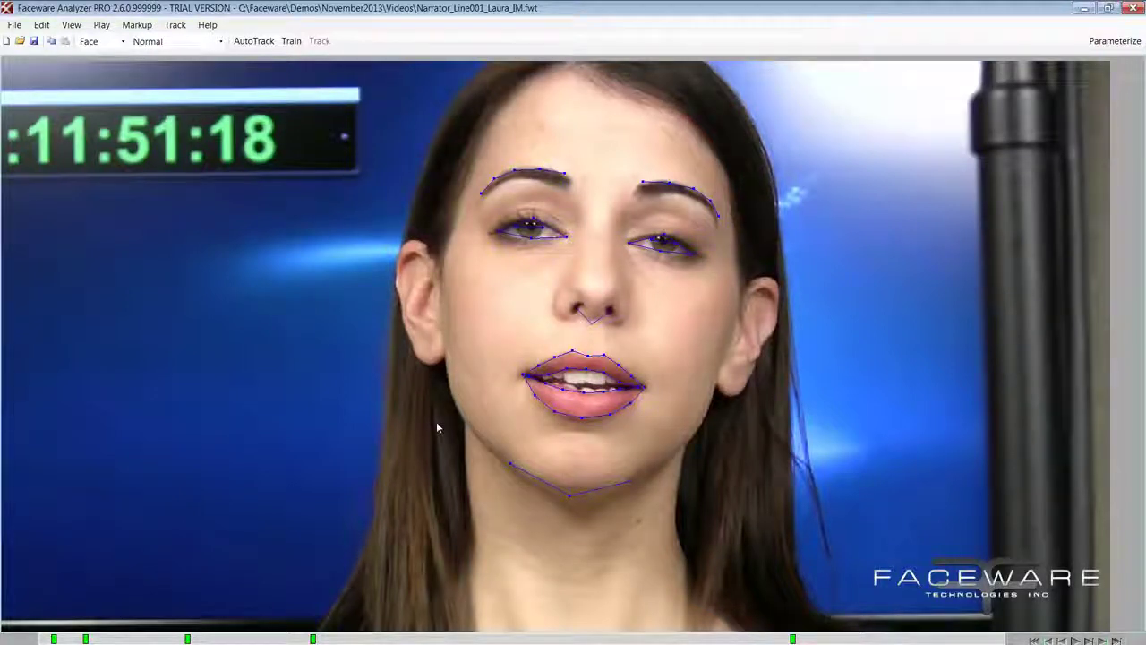
click(14, 24)
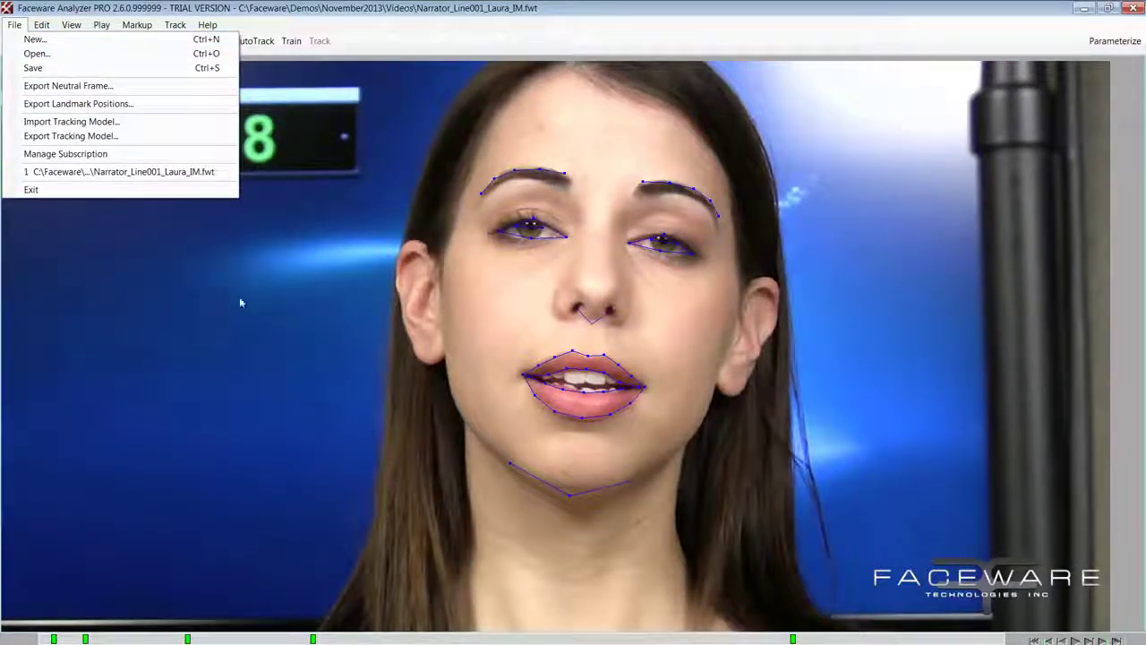
click(273, 304)
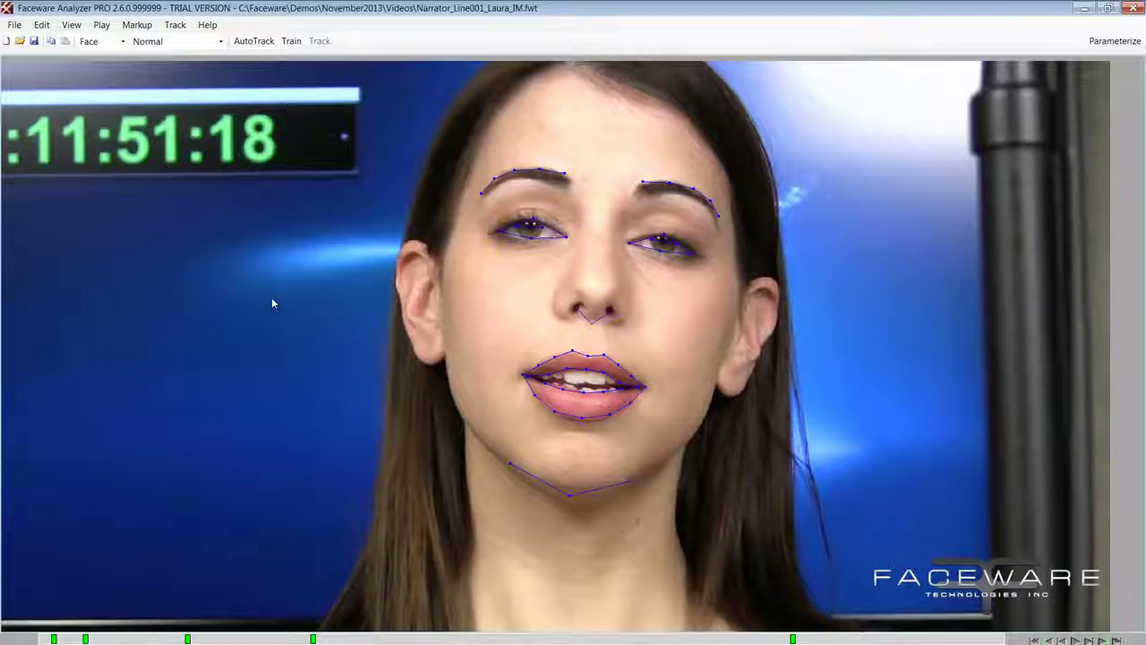
drag(632, 639, 711, 641)
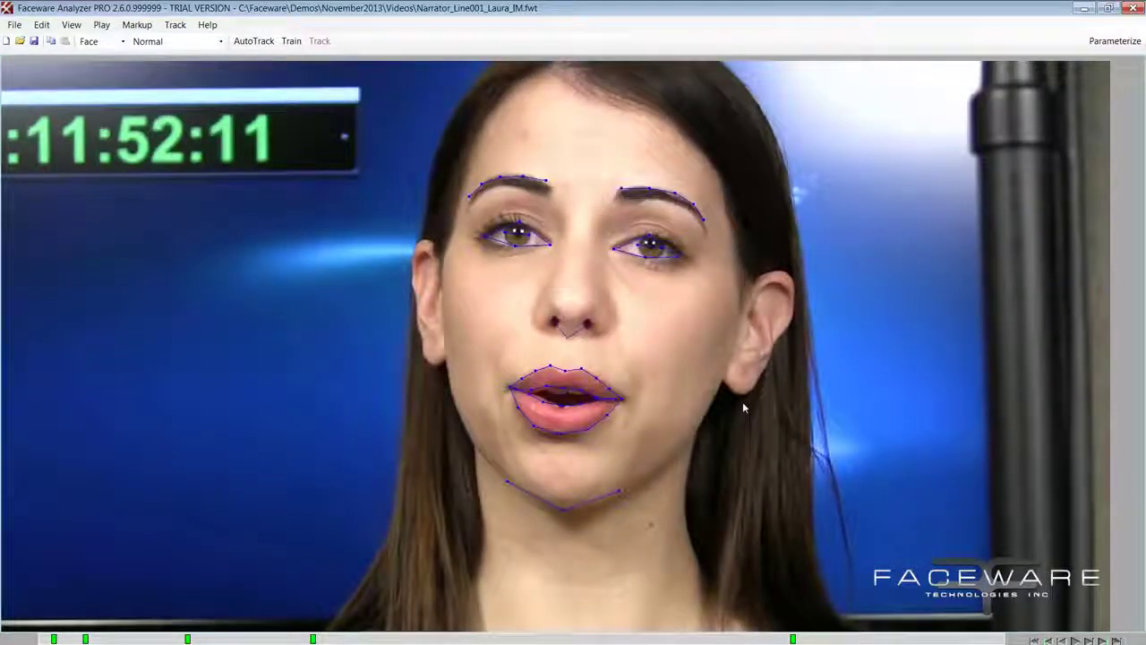